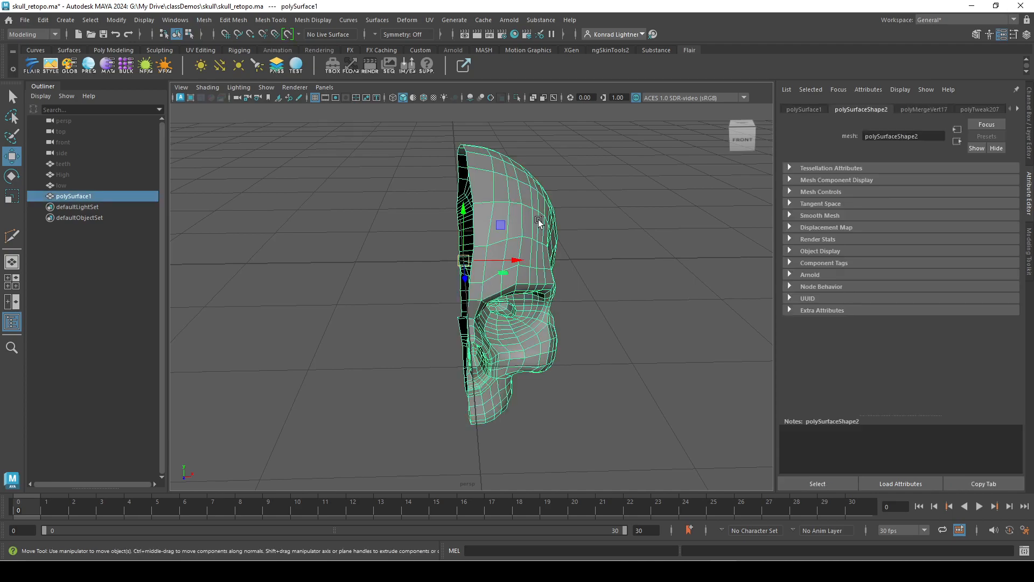
{"action": "left_click", "coordinate": [204, 20]}
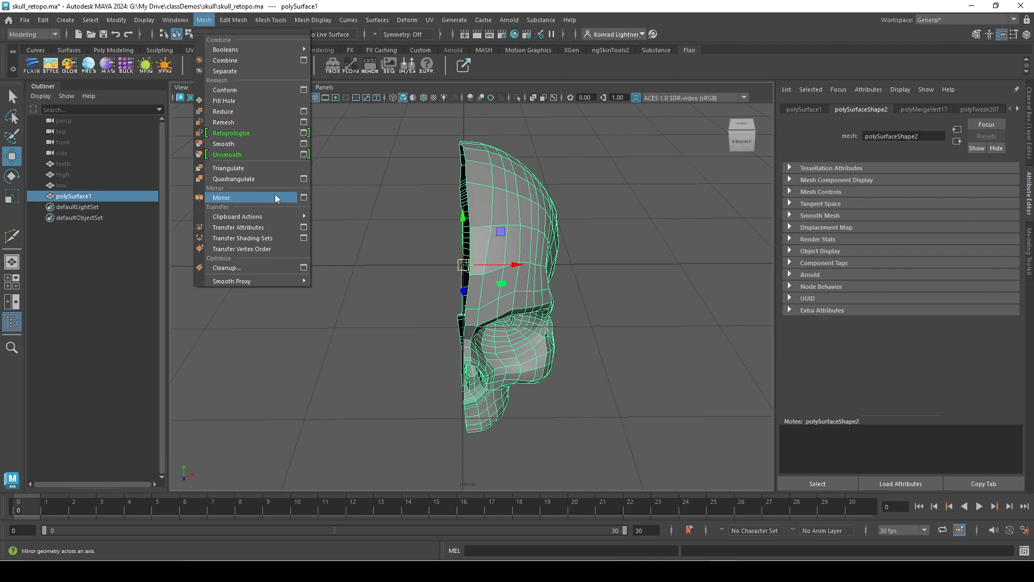
{"action": "left_click", "coordinate": [376, 166]}
{"action": "left_click", "coordinate": [481, 171]}
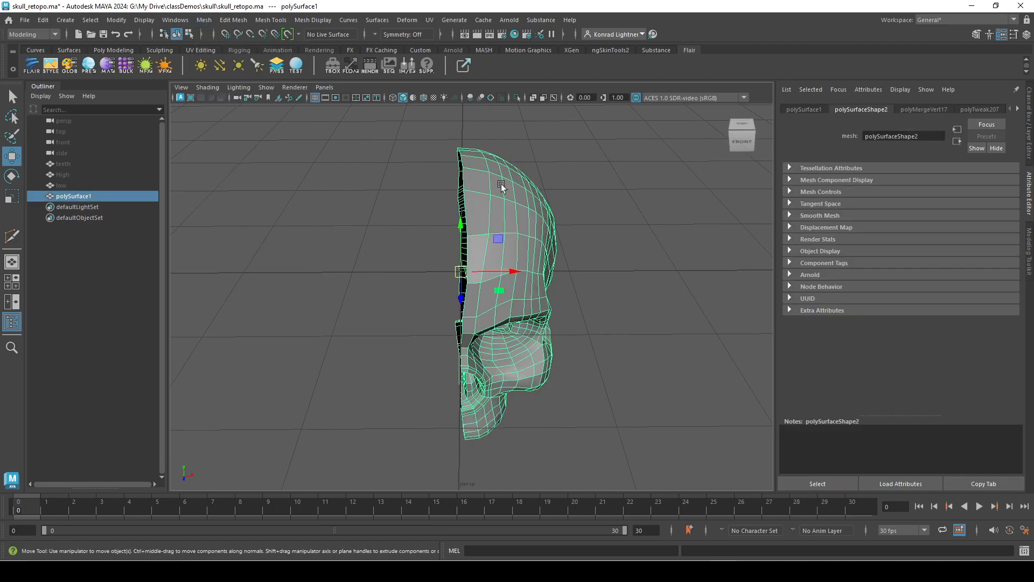
- Try to align the half skull's open center border edge loop by setting its absolute X position to 0
{"action": "left_click_drag", "start_coordinate": [496, 186], "coordinate": [467, 225], "text": "alt"}
{"action": "right_click_drag", "start_coordinate": [485, 256], "coordinate": [484, 205]}
{"action": "double_click", "coordinate": [468, 216]}
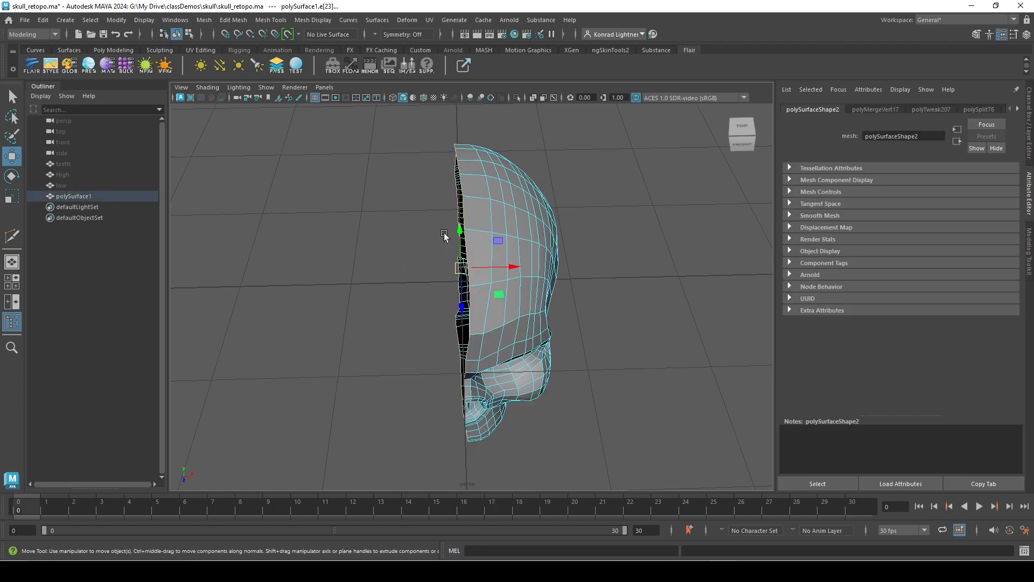
{"action": "left_click_drag", "start_coordinate": [451, 290], "coordinate": [462, 321], "text": "alt"}
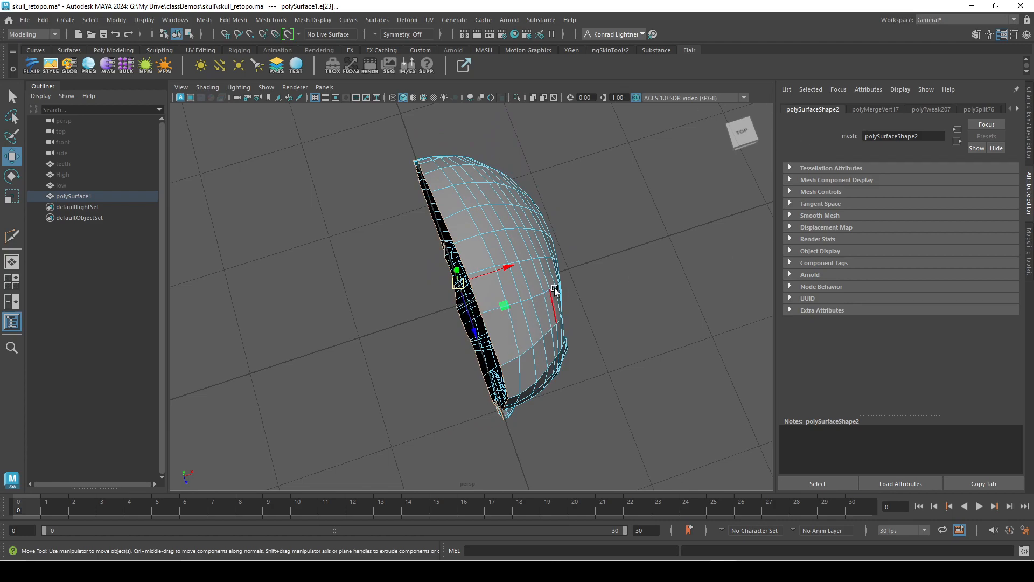
{"action": "left_click", "coordinate": [564, 35]}
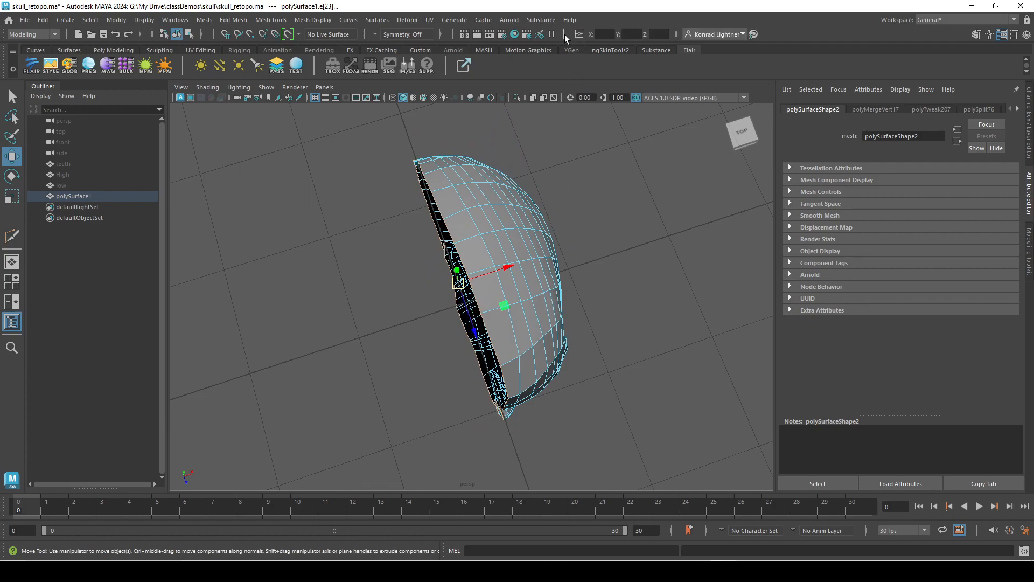
{"action": "left_click", "coordinate": [607, 35]}
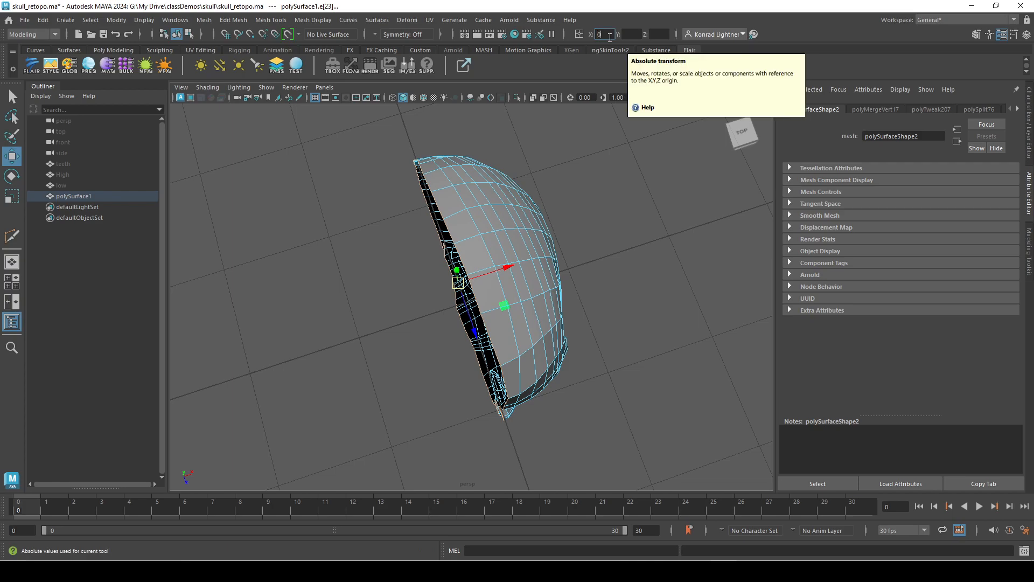
{"action": "key", "text": "Return"}
- Undo the absolute X positioning of the center border edges
{"action": "left_click_drag", "start_coordinate": [605, 238], "coordinate": [604, 118], "text": "alt"}
{"action": "middle_click_drag", "start_coordinate": [504, 266], "coordinate": [550, 186], "text": "alt"}
{"action": "right_click_drag", "start_coordinate": [550, 185], "coordinate": [566, 261], "text": "alt"}
{"action": "left_click_drag", "start_coordinate": [566, 261], "coordinate": [621, 291], "text": "alt"}
{"action": "right_click_drag", "start_coordinate": [622, 292], "coordinate": [542, 233], "text": "alt"}
{"action": "left_click_drag", "start_coordinate": [543, 233], "coordinate": [493, 286], "text": "alt"}
{"action": "right_click_drag", "start_coordinate": [493, 285], "coordinate": [467, 280], "text": "alt"}
{"action": "middle_click_drag", "start_coordinate": [467, 280], "coordinate": [420, 313], "text": "alt"}
{"action": "key", "text": "ctrl+z"}
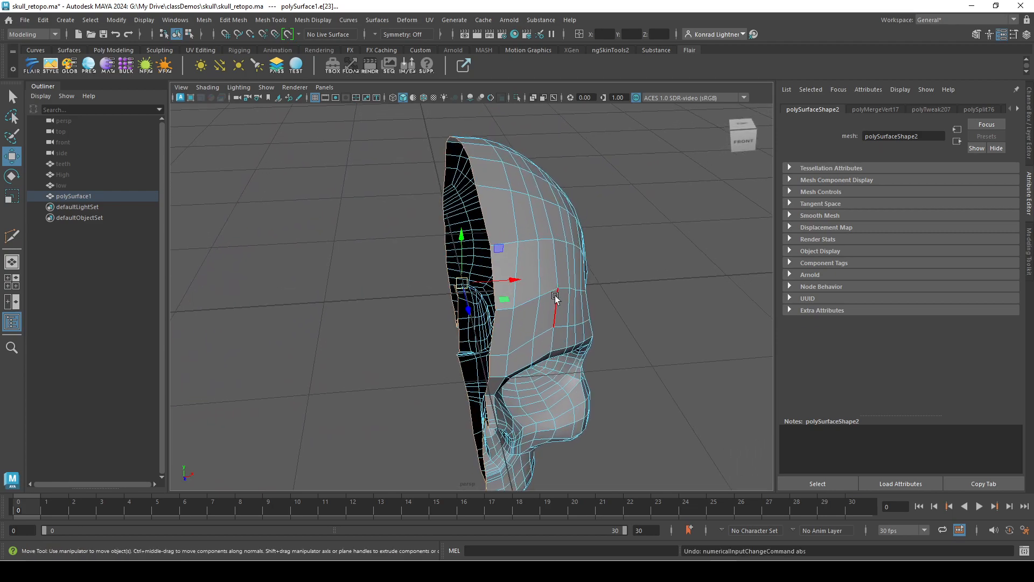
- Reselect the half skull's open center border edge loop and scale it along the X axis
{"action": "left_click_drag", "start_coordinate": [558, 295], "coordinate": [547, 310], "text": "alt"}
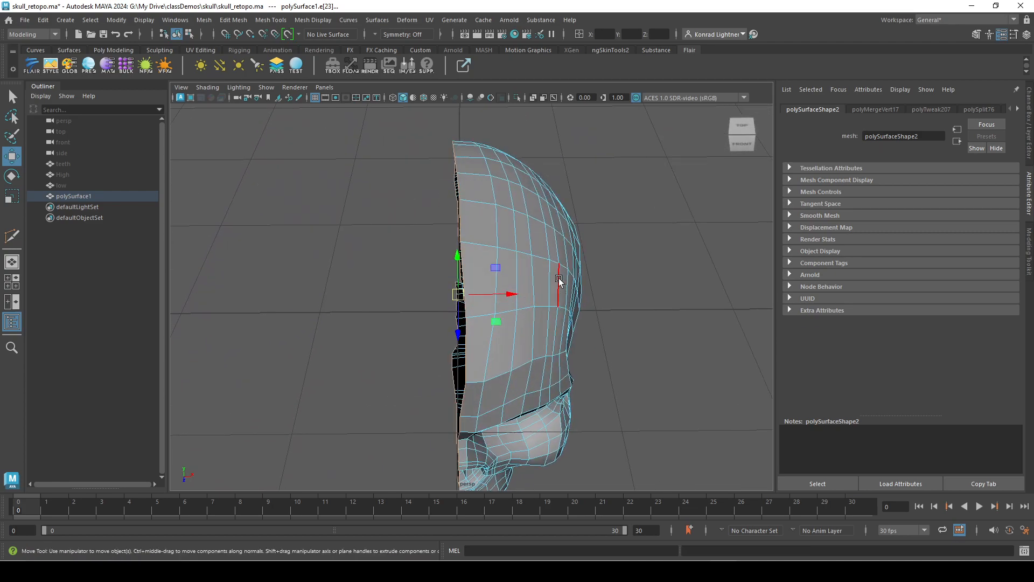
{"action": "key", "text": "r"}
{"action": "left_click", "coordinate": [534, 183]}
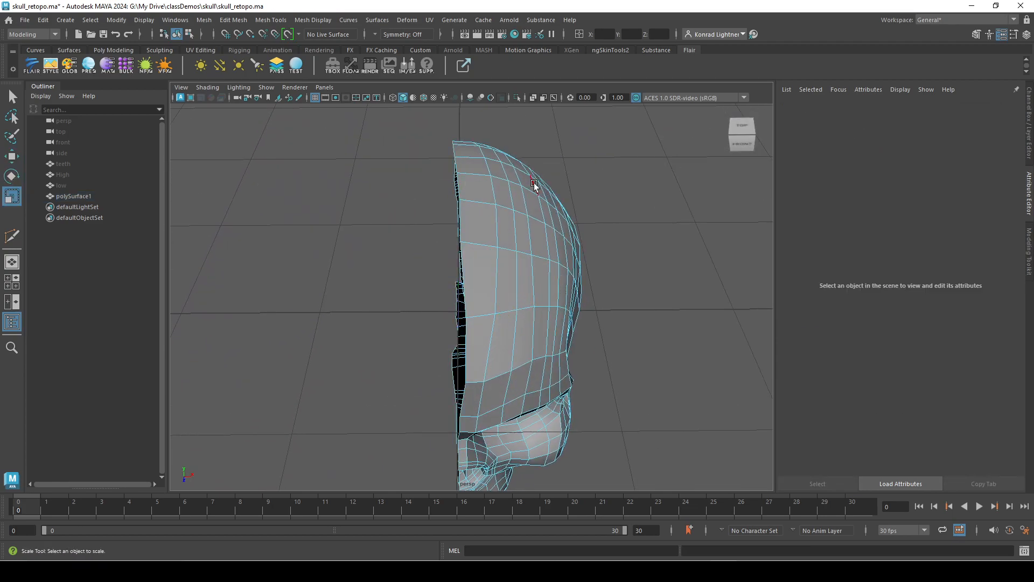
{"action": "double_click", "coordinate": [458, 179]}
{"action": "left_click_drag", "start_coordinate": [507, 294], "coordinate": [547, 296]}
- Grid-snap the selected border edges along X to the world center line, and return to selecting the whole half skull mesh
{"action": "key", "text": "w"}
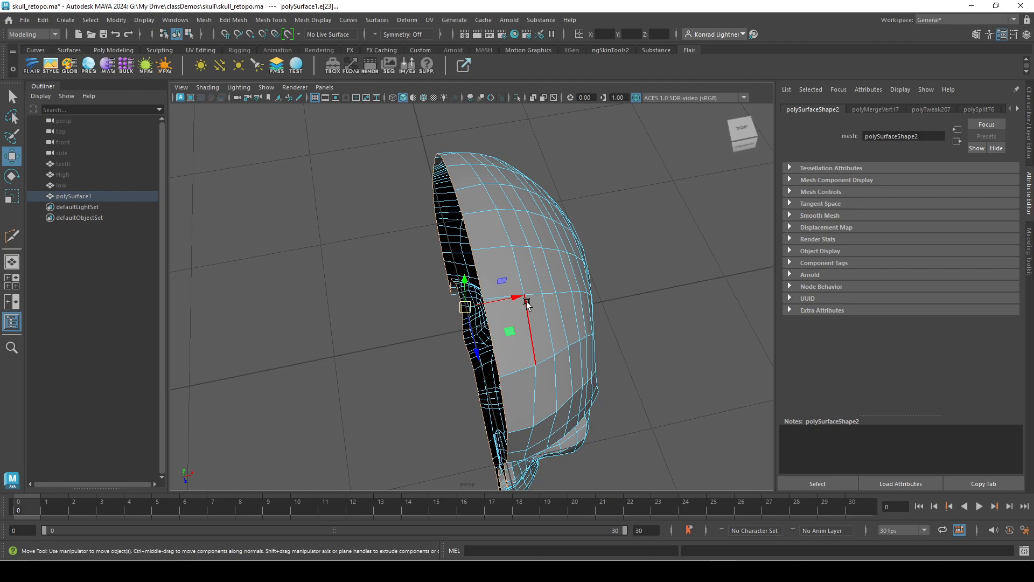
{"action": "key", "text": "x"}
{"action": "left_click_drag", "start_coordinate": [512, 298], "coordinate": [447, 315]}
{"action": "left_click_drag", "start_coordinate": [469, 222], "coordinate": [493, 218], "text": "alt"}
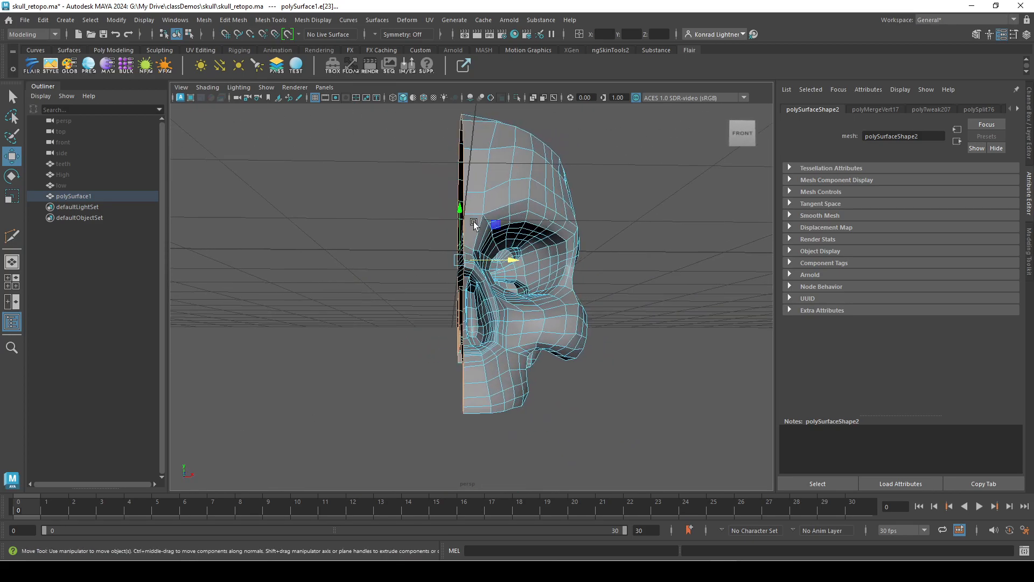
{"action": "scroll", "coordinate": [533, 198], "scroll_direction": "up", "scroll_amount": 3}
{"action": "right_click_drag", "start_coordinate": [533, 163], "coordinate": [622, 80]}
{"action": "left_click", "coordinate": [655, 221]}
{"action": "left_click", "coordinate": [559, 175]}
- Show the channel values of the half skull mesh and duplicate the mesh in place
{"action": "left_click_drag", "start_coordinate": [600, 232], "coordinate": [630, 292], "text": "alt"}
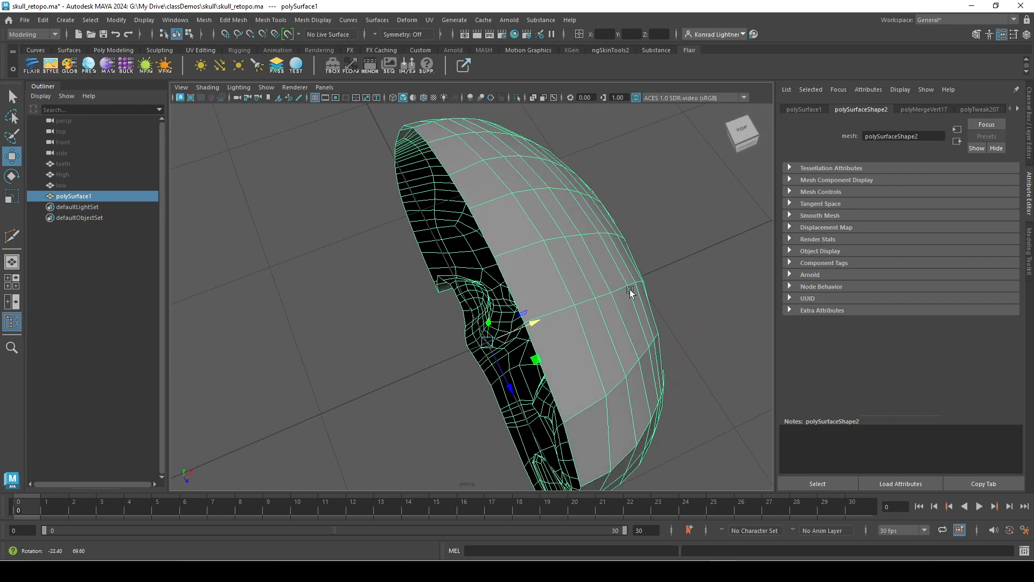
{"action": "right_click_drag", "start_coordinate": [630, 292], "coordinate": [606, 268], "text": "alt"}
{"action": "left_click_drag", "start_coordinate": [607, 267], "coordinate": [562, 247], "text": "alt"}
{"action": "middle_click_drag", "start_coordinate": [562, 248], "coordinate": [544, 189], "text": "alt"}
{"action": "left_click_drag", "start_coordinate": [544, 189], "coordinate": [574, 259], "text": "alt"}
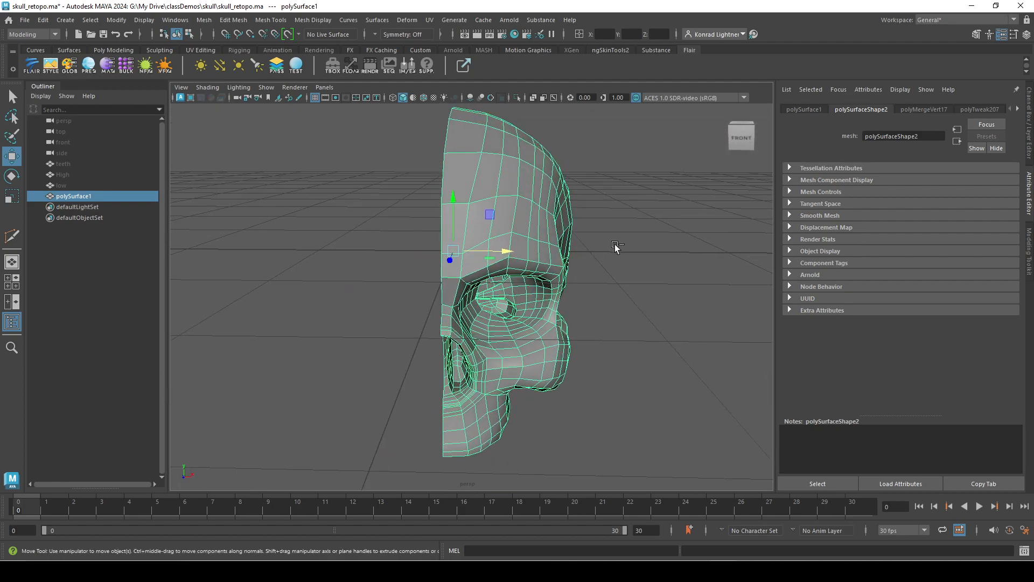
{"action": "key", "text": "ctrl+a"}
{"action": "left_click_drag", "start_coordinate": [560, 234], "coordinate": [592, 253], "text": "alt"}
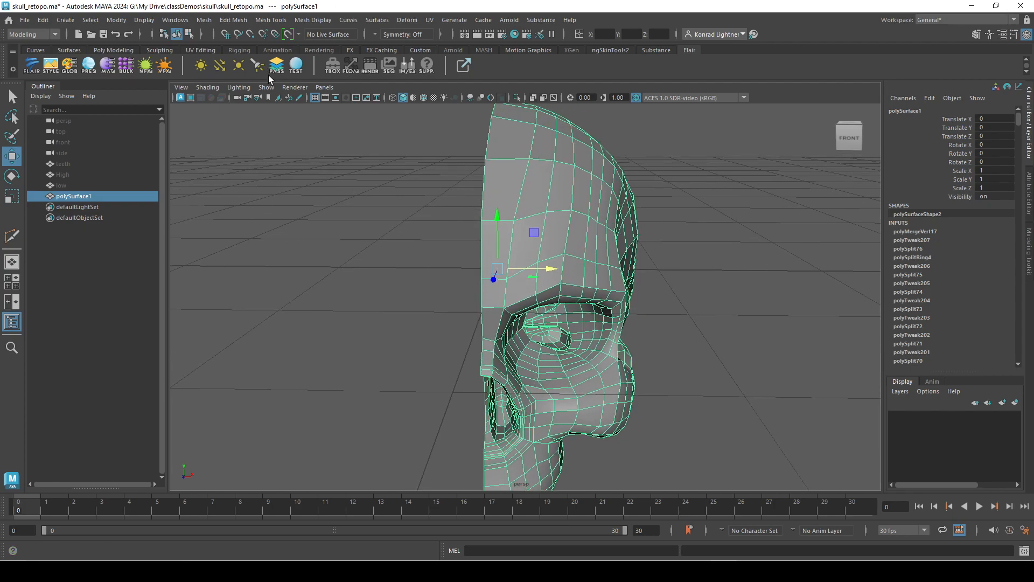
{"action": "key", "text": "ctrl+d"}
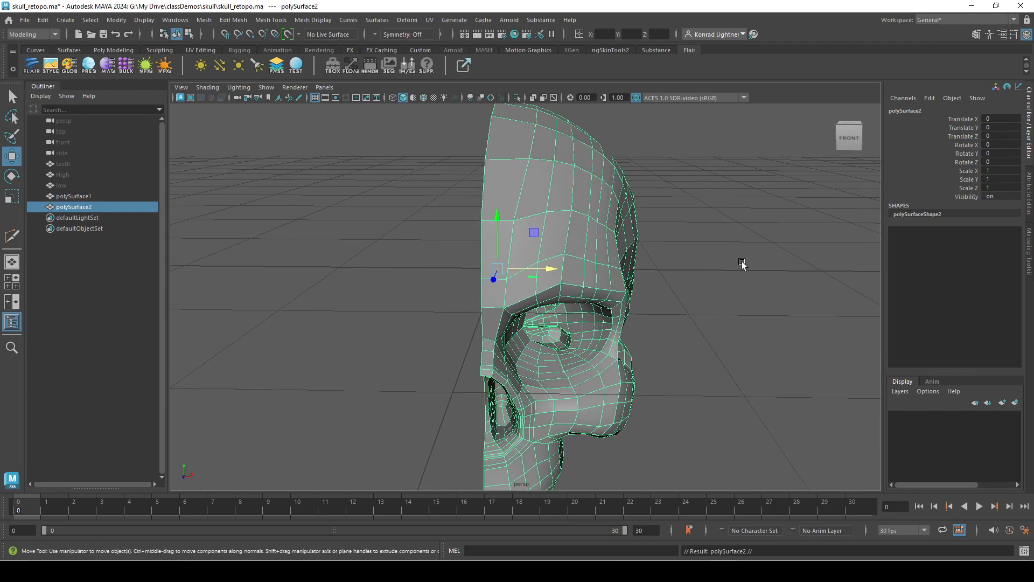
- Mirror the duplicated half skull across the center by setting its Scale X to -1
{"action": "left_click_drag", "start_coordinate": [604, 307], "coordinate": [574, 280], "text": "alt"}
{"action": "left_click_drag", "start_coordinate": [431, 291], "coordinate": [460, 289], "text": "alt"}
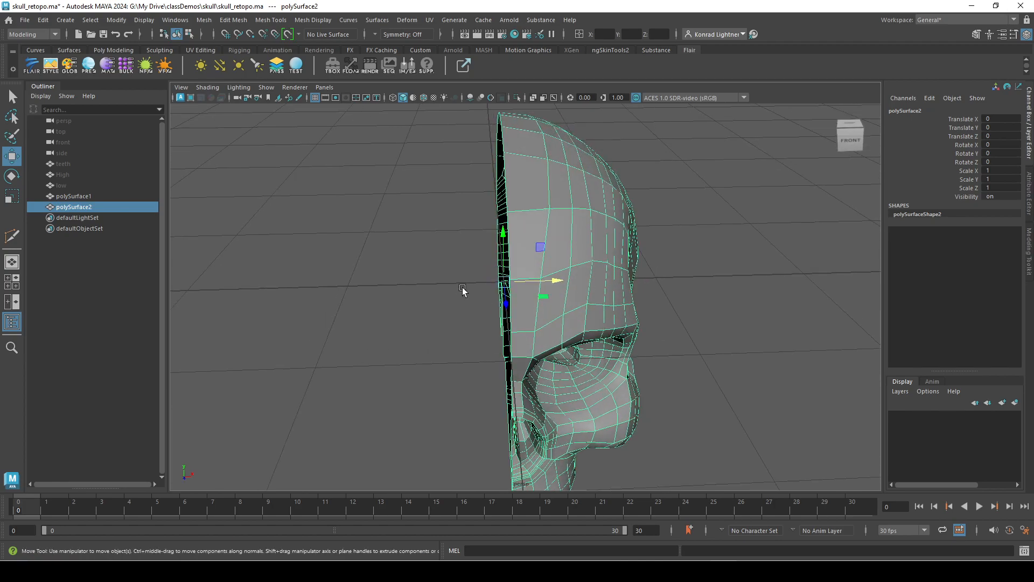
{"action": "double_click", "coordinate": [1002, 171]}
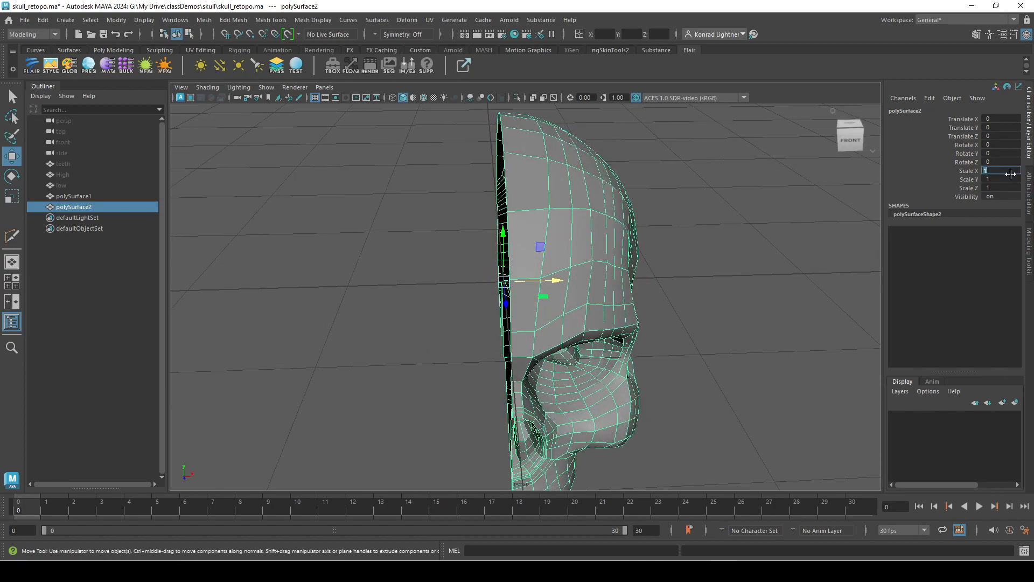
{"action": "type", "text": "-1"}
{"action": "key", "text": "Return"}
{"action": "left_click_drag", "start_coordinate": [577, 388], "coordinate": [641, 370], "text": "alt"}
{"action": "left_click", "coordinate": [641, 370]}
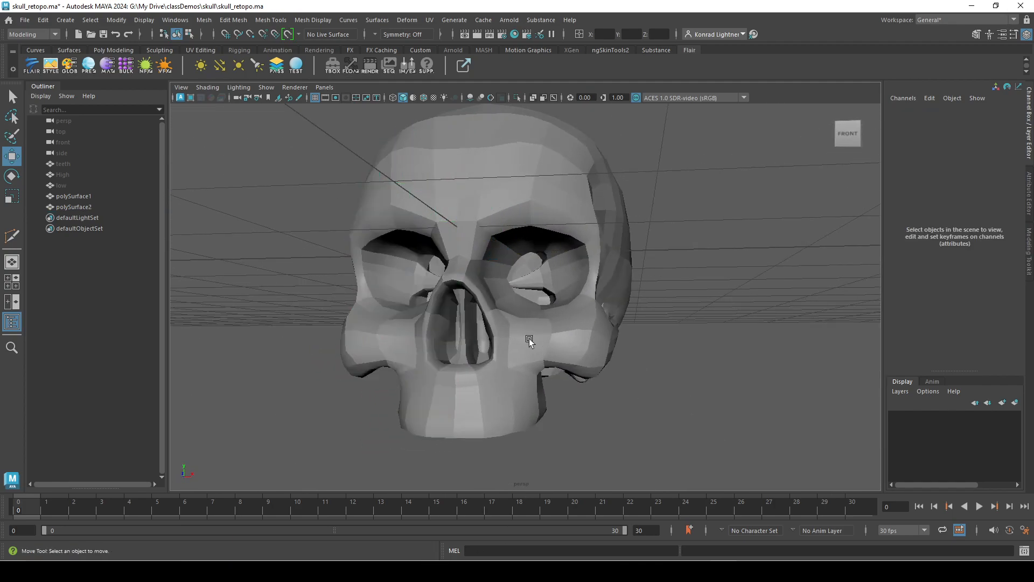
- Select both skull halves and combine them into one mesh
{"action": "left_click", "coordinate": [526, 342]}
{"action": "left_click", "coordinate": [445, 377], "text": "shift"}
{"action": "left_click_drag", "start_coordinate": [545, 311], "coordinate": [345, 153], "text": "alt"}
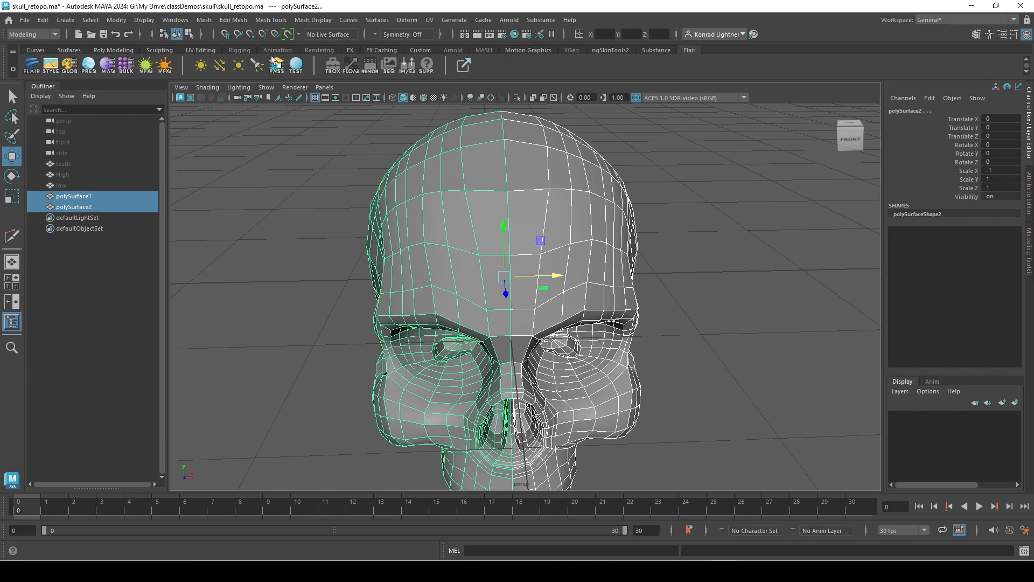
{"action": "left_click", "coordinate": [204, 20]}
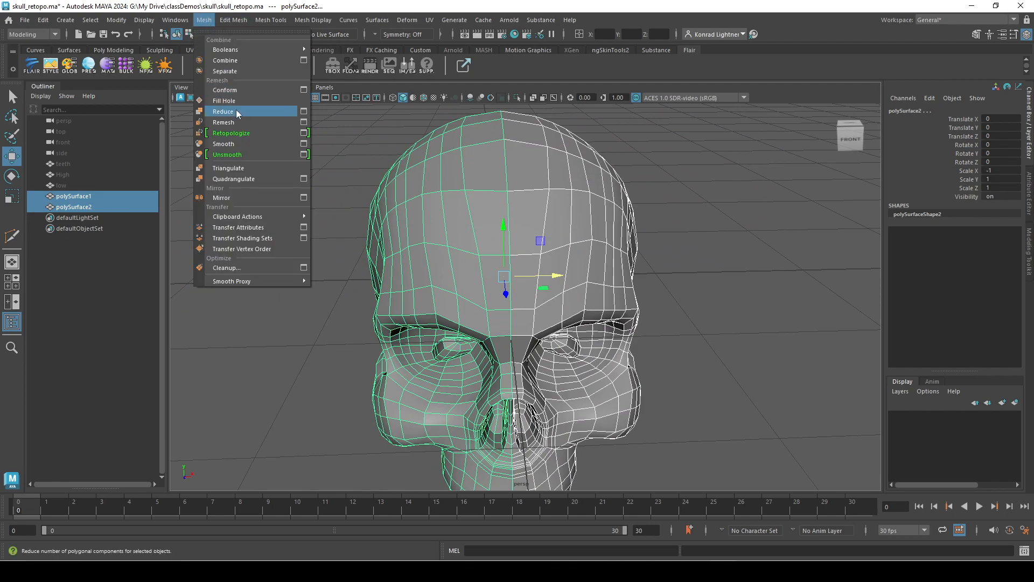
{"action": "left_click", "coordinate": [236, 60]}
{"action": "left_click", "coordinate": [710, 194]}
- Test the forehead's center seam by moving one face on each side along X, undoing each move
{"action": "left_click", "coordinate": [591, 227]}
{"action": "scroll", "coordinate": [518, 226], "scroll_direction": "up", "scroll_amount": 3}
{"action": "right_click_drag", "start_coordinate": [554, 189], "coordinate": [551, 211]}
{"action": "left_click", "coordinate": [531, 203]}
{"action": "left_click_drag", "start_coordinate": [577, 193], "coordinate": [591, 194]}
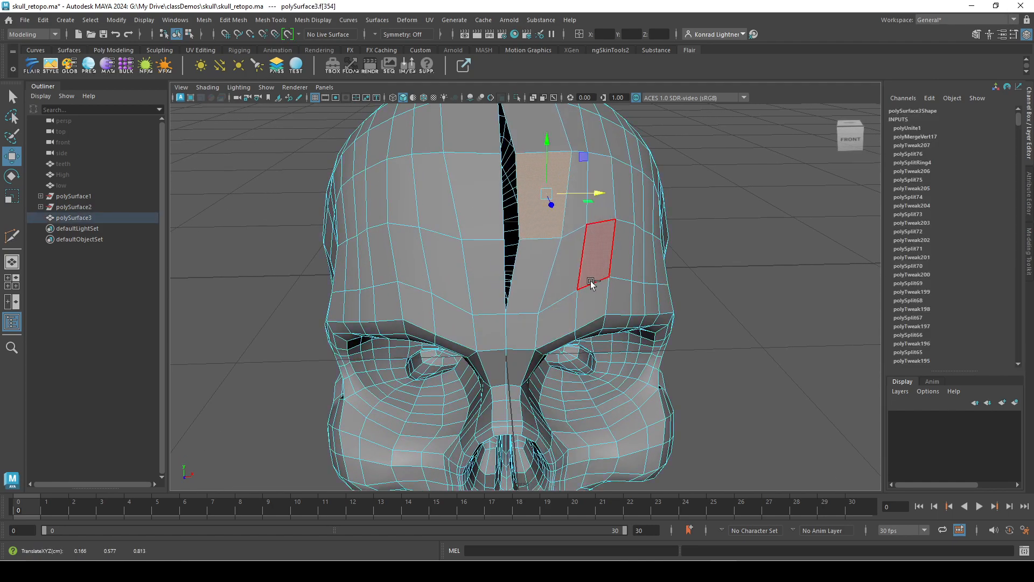
{"action": "key", "text": "ctrl+z"}
{"action": "left_click", "coordinate": [487, 221]}
{"action": "left_click_drag", "start_coordinate": [521, 194], "coordinate": [497, 194]}
{"action": "key", "text": "ctrl+z"}
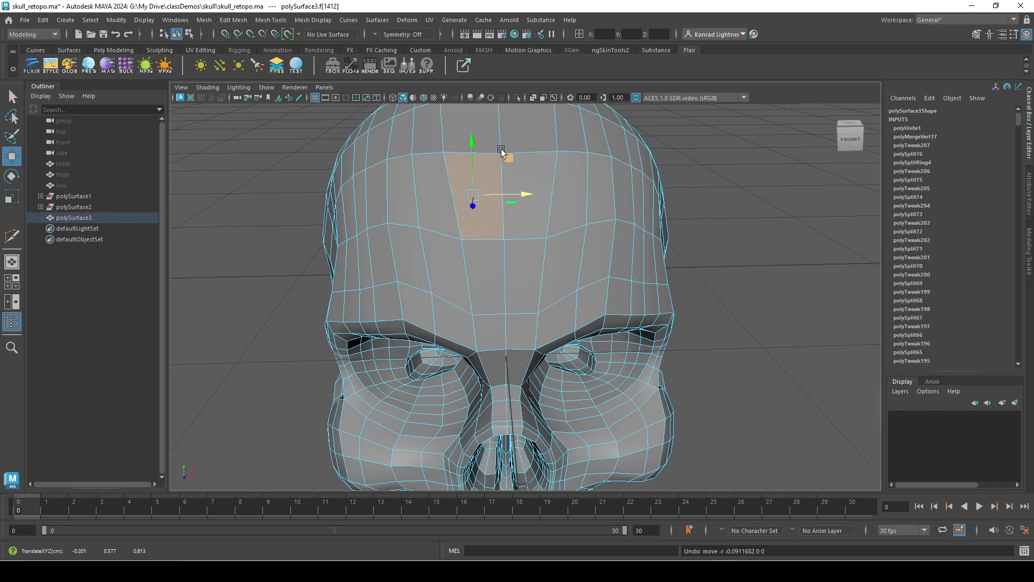
- Select all vertices of the combined skull mesh
{"action": "left_click_drag", "start_coordinate": [554, 321], "coordinate": [545, 235], "text": "alt"}
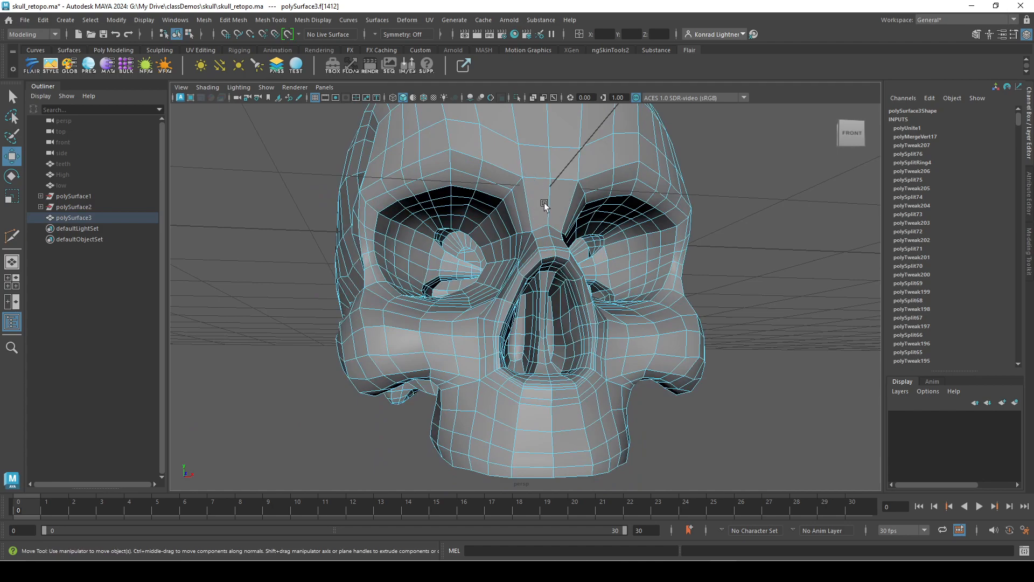
{"action": "middle_click_drag", "start_coordinate": [574, 174], "coordinate": [516, 309], "text": "alt"}
{"action": "right_click_drag", "start_coordinate": [519, 225], "coordinate": [570, 223]}
{"action": "left_click", "coordinate": [653, 302]}
{"action": "left_click", "coordinate": [625, 280]}
{"action": "right_click_drag", "start_coordinate": [625, 282], "coordinate": [497, 338], "text": "alt"}
{"action": "middle_click_drag", "start_coordinate": [497, 338], "coordinate": [501, 223], "text": "alt"}
{"action": "left_click", "coordinate": [503, 218]}
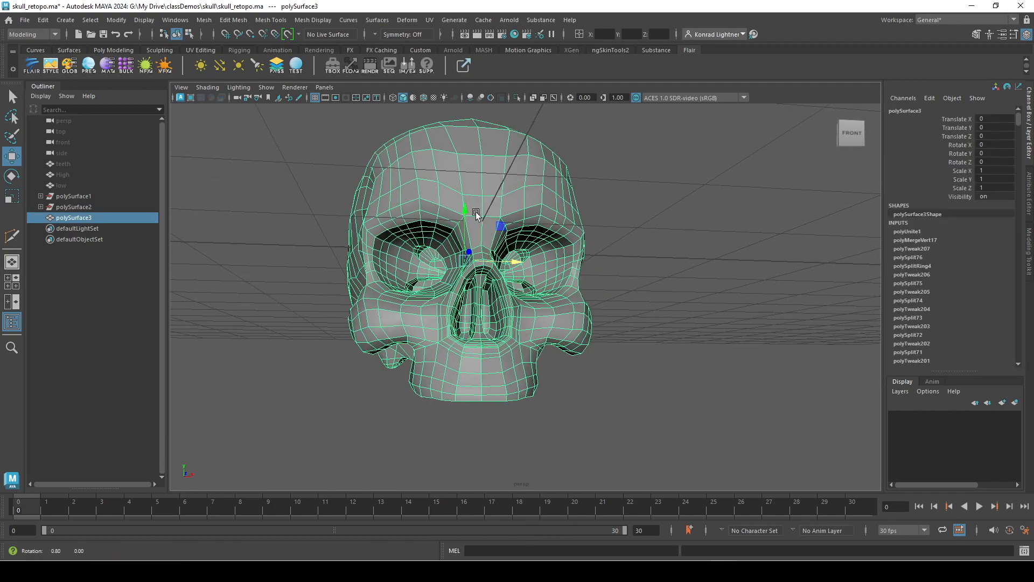
{"action": "left_click_drag", "start_coordinate": [479, 164], "coordinate": [483, 193], "text": "alt"}
{"action": "right_click_drag", "start_coordinate": [511, 192], "coordinate": [420, 181]}
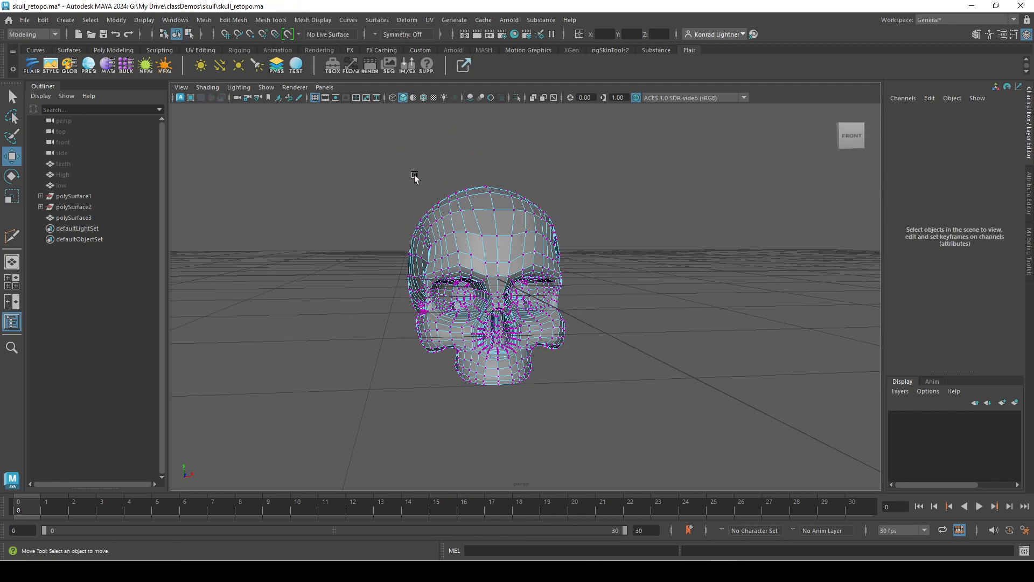
{"action": "left_click_drag", "start_coordinate": [335, 151], "coordinate": [724, 463]}
{"action": "right_click_drag", "start_coordinate": [482, 336], "coordinate": [615, 364], "text": "alt"}
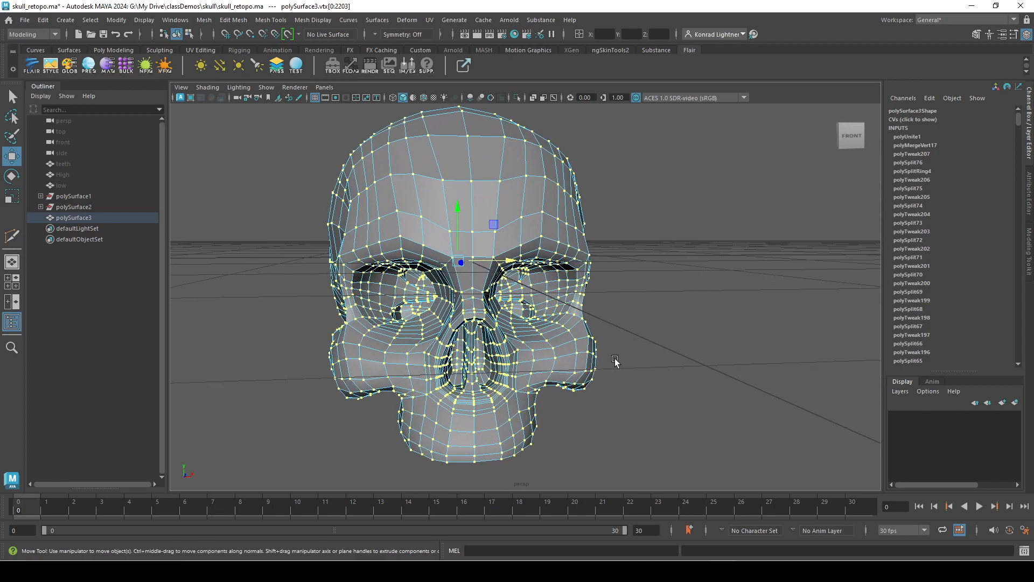
- Merge the selected skull vertices using a threshold of 1.0, with the option to always merge two vertices enabled
{"action": "right_click", "coordinate": [474, 218], "text": "shift"}
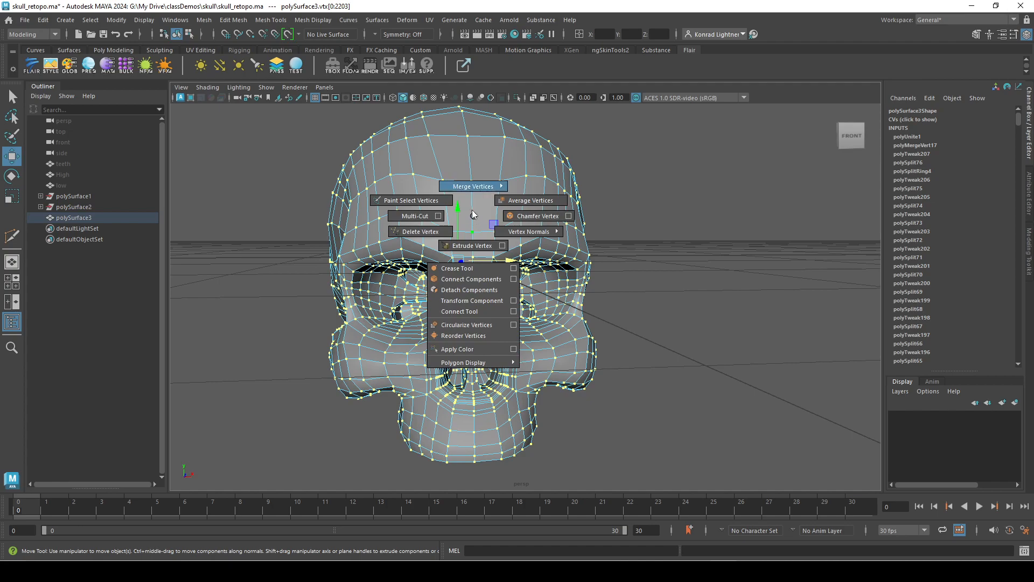
{"action": "right_click_drag", "start_coordinate": [474, 215], "coordinate": [473, 193]}
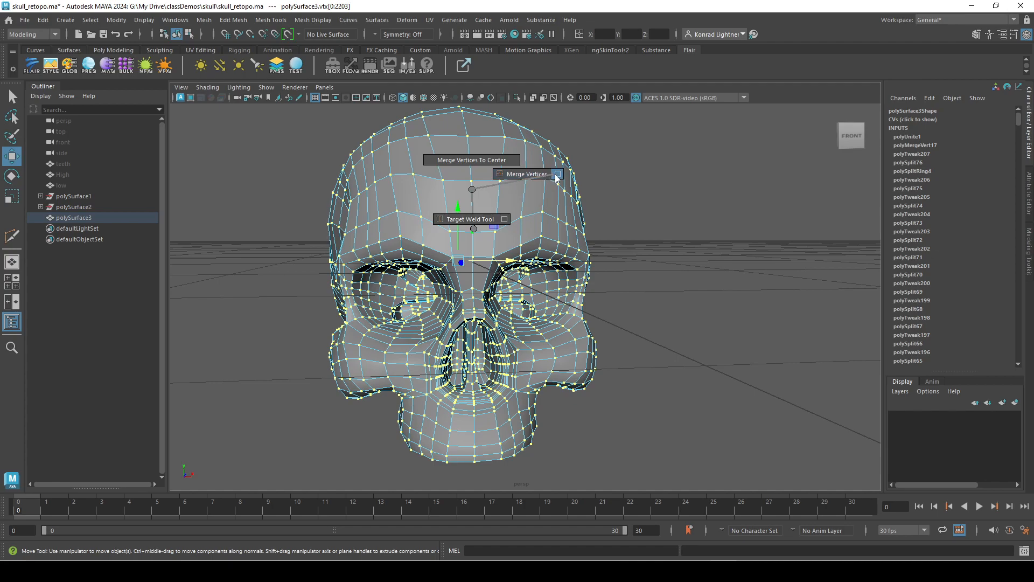
{"action": "right_click_drag", "start_coordinate": [555, 175], "coordinate": [557, 175], "text": "shift"}
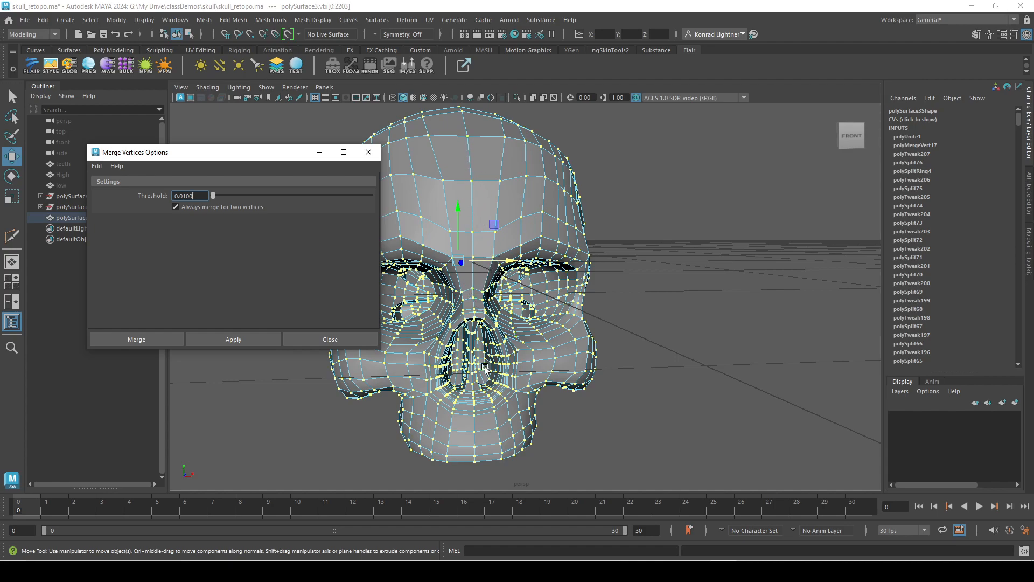
{"action": "right_click_drag", "start_coordinate": [435, 385], "coordinate": [528, 407], "text": "alt"}
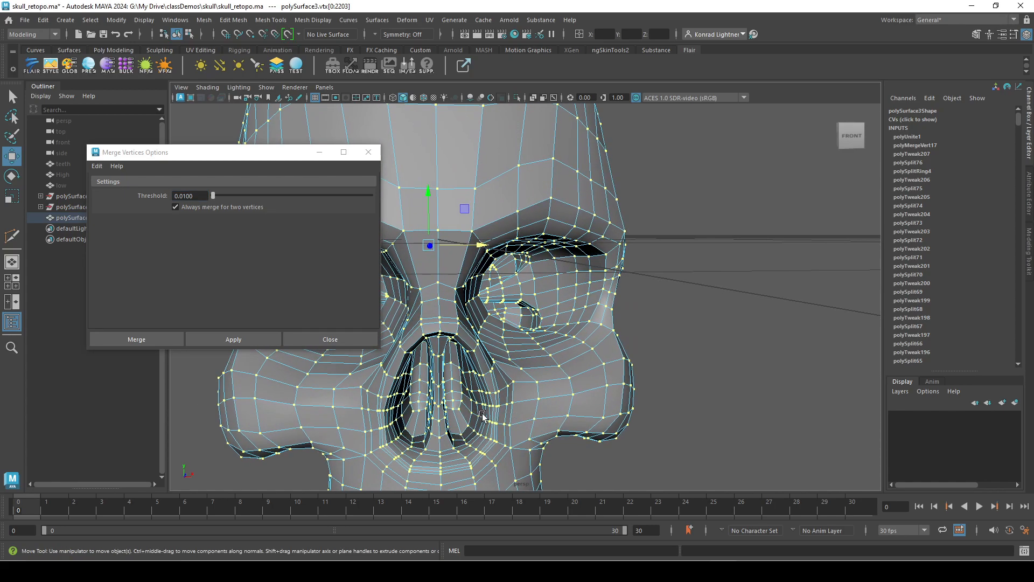
{"action": "middle_click_drag", "start_coordinate": [483, 412], "coordinate": [534, 347], "text": "alt"}
{"action": "left_click_drag", "start_coordinate": [204, 197], "coordinate": [145, 199]}
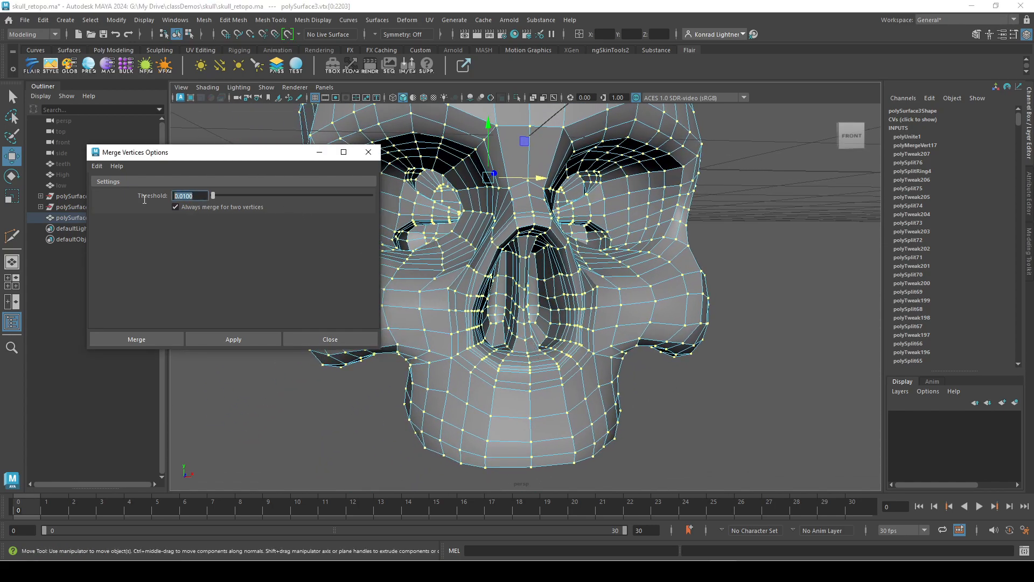
{"action": "type", "text": "."}
{"action": "left_click", "coordinate": [243, 340]}
{"action": "right_click_drag", "start_coordinate": [584, 370], "coordinate": [642, 410], "text": "alt"}
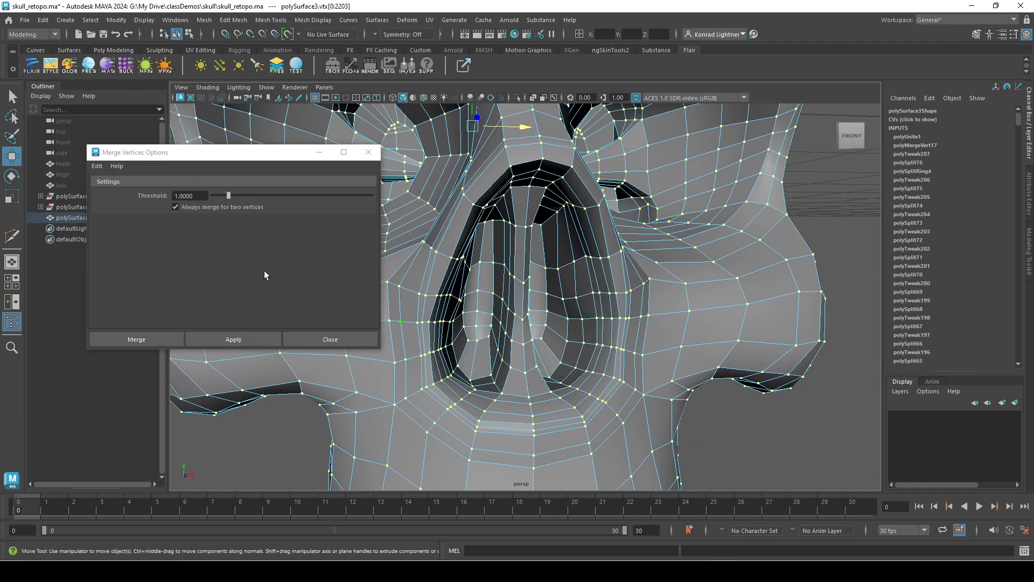
{"action": "left_click", "coordinate": [244, 339]}
- Try a distance threshold of 10 on the skull's latest vertex merge
{"action": "left_click_drag", "start_coordinate": [682, 338], "coordinate": [746, 160], "text": "alt"}
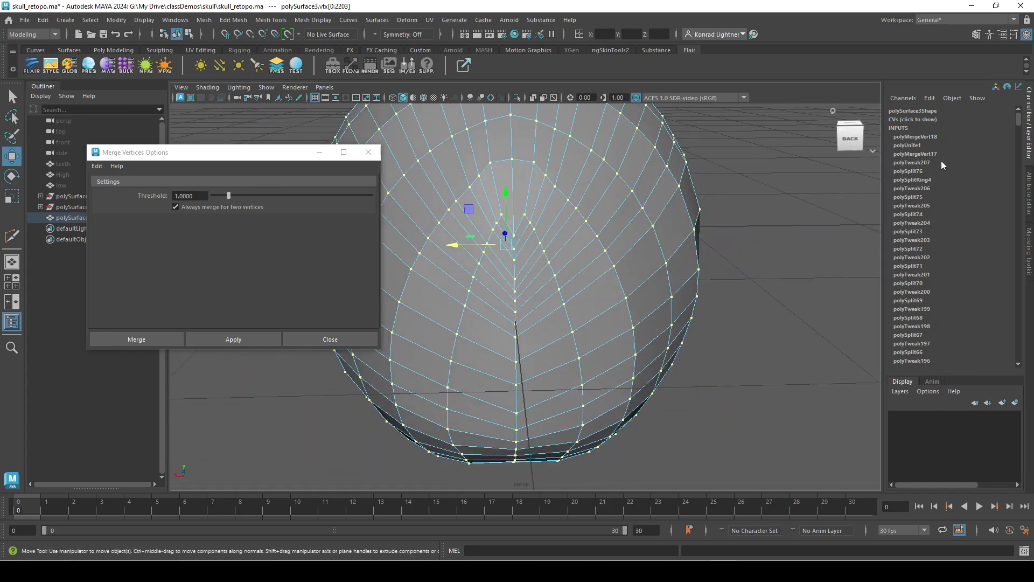
{"action": "left_click", "coordinate": [925, 137]}
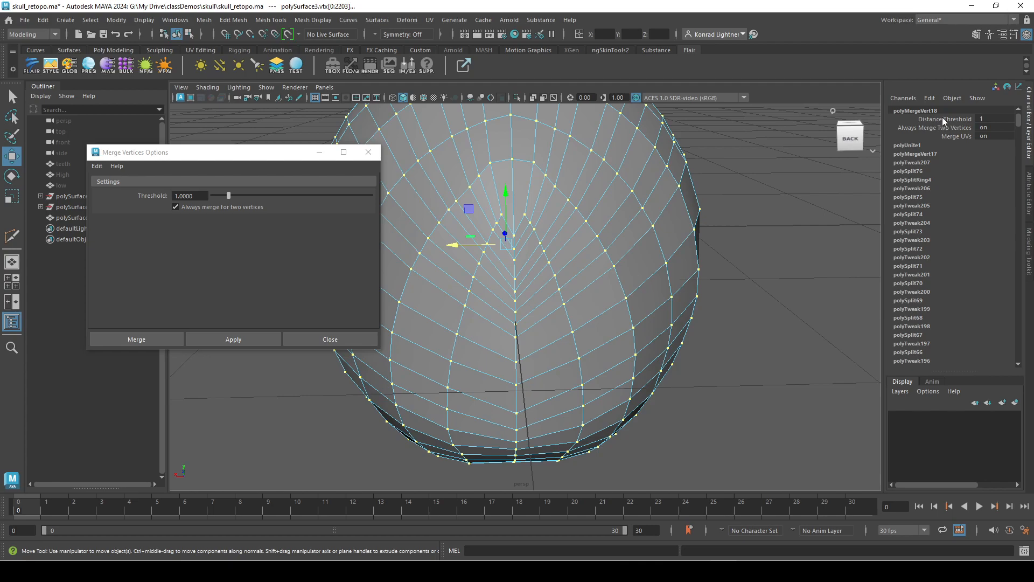
{"action": "left_click", "coordinate": [943, 118]}
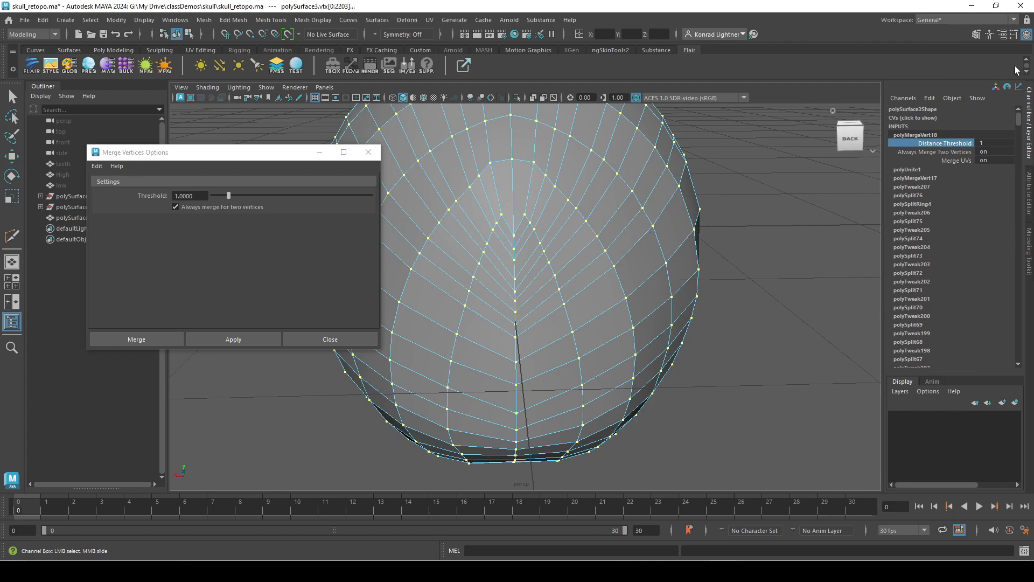
{"action": "left_click", "coordinate": [994, 143]}
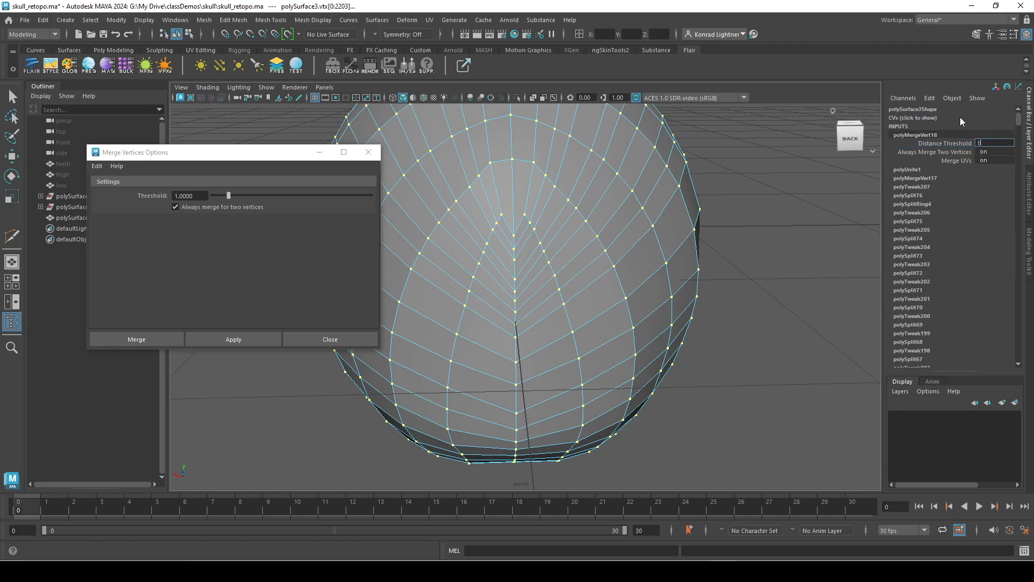
{"action": "type", "text": "0"}
{"action": "key", "text": "Return"}
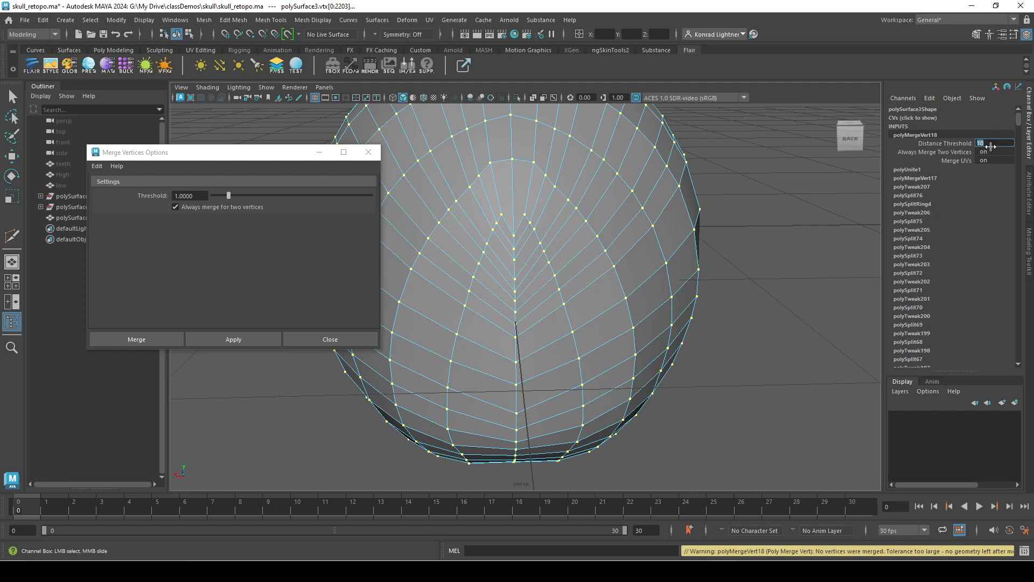
- Set the latest merge's distance threshold to 1 and inspect the mesh around the nose, eye sockets and jaw
{"action": "type", "text": "1"}
{"action": "key", "text": "Return"}
{"action": "left_click_drag", "start_coordinate": [437, 267], "coordinate": [575, 318], "text": "alt"}
{"action": "right_click_drag", "start_coordinate": [501, 329], "coordinate": [507, 334], "text": "alt"}
{"action": "left_click_drag", "start_coordinate": [508, 334], "coordinate": [508, 371], "text": "alt"}
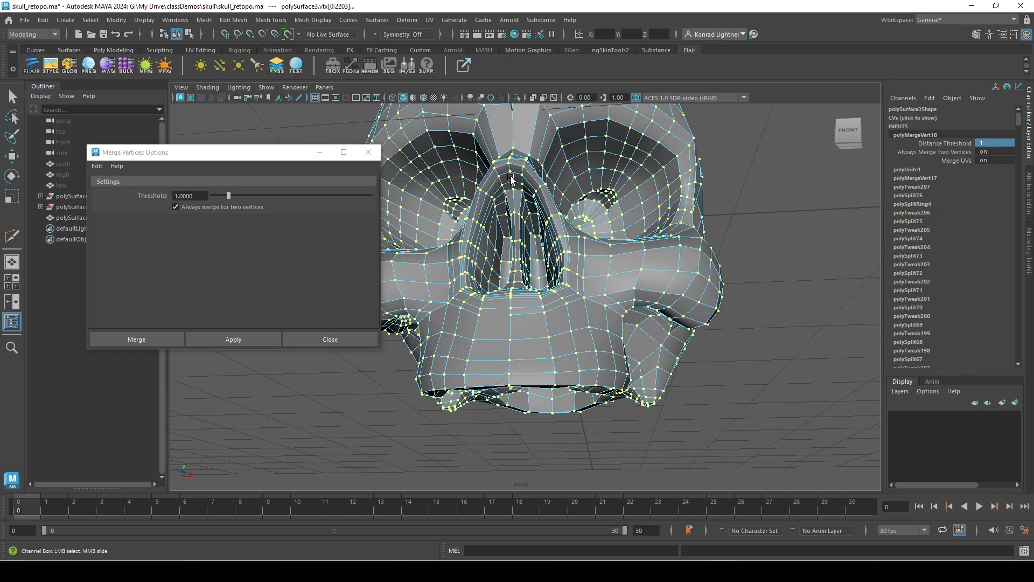
{"action": "left_click_drag", "start_coordinate": [511, 178], "coordinate": [542, 280], "text": "alt"}
{"action": "left_click_drag", "start_coordinate": [549, 183], "coordinate": [529, 466], "text": "alt"}
{"action": "left_click_drag", "start_coordinate": [722, 273], "coordinate": [709, 294], "text": "alt"}
{"action": "left_click", "coordinate": [205, 195]}
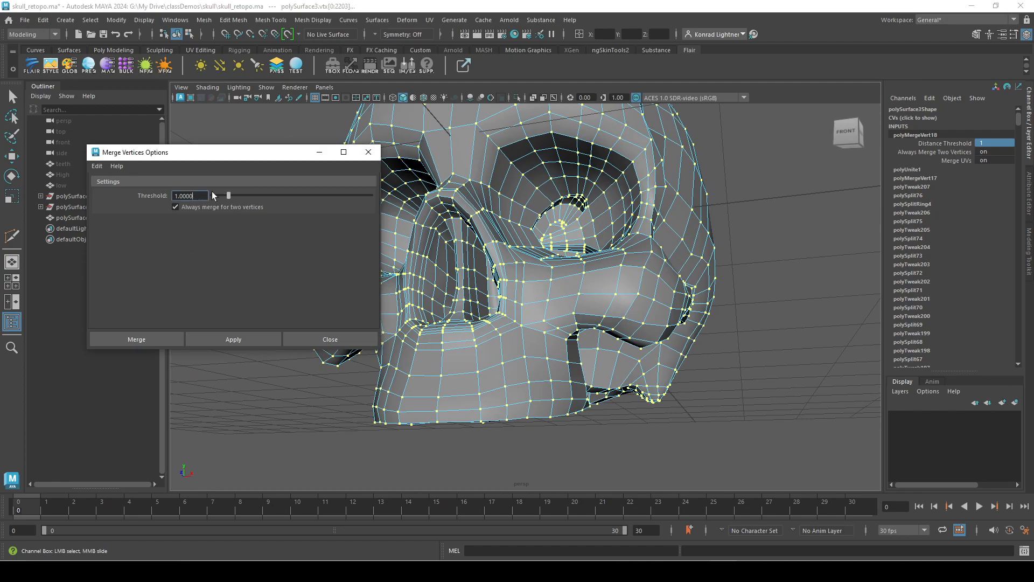
- Set the latest vertex merge's distance threshold to 0.01
{"action": "double_click", "coordinate": [994, 137]}
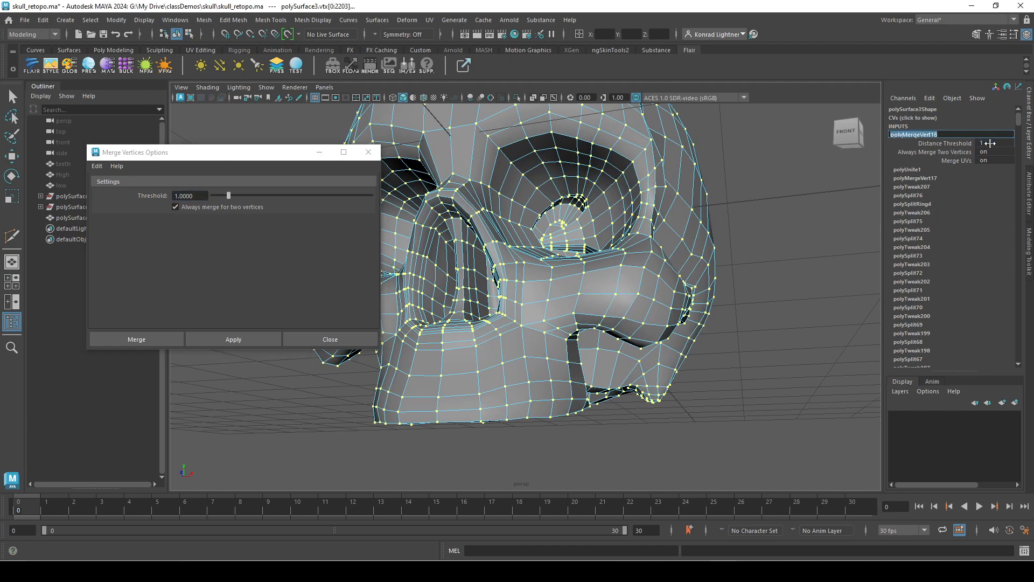
{"action": "left_click", "coordinate": [981, 143]}
{"action": "type", "text": ".0"}
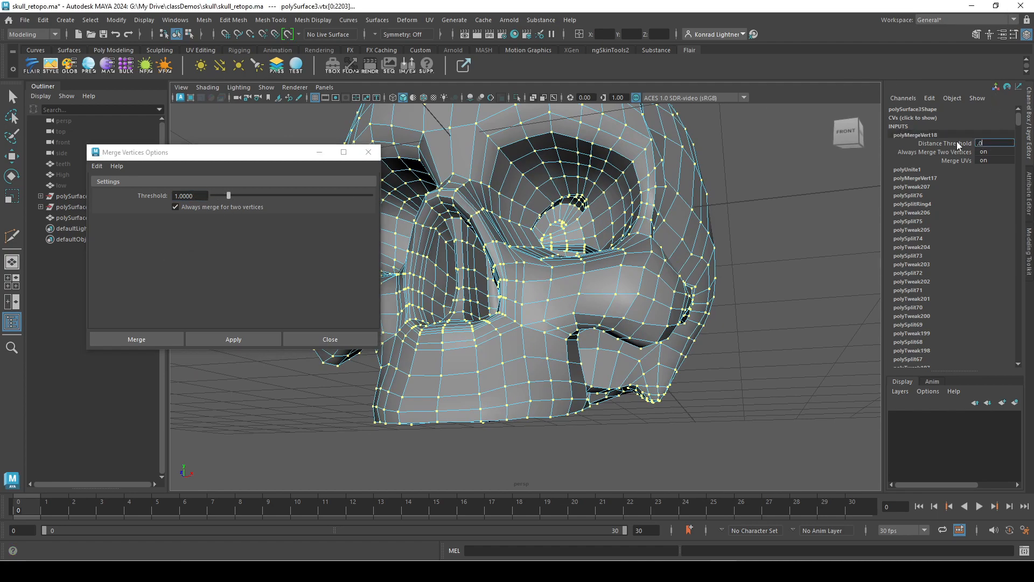
{"action": "type", "text": "1"}
{"action": "key", "text": "Return"}
{"action": "key", "text": "w"}
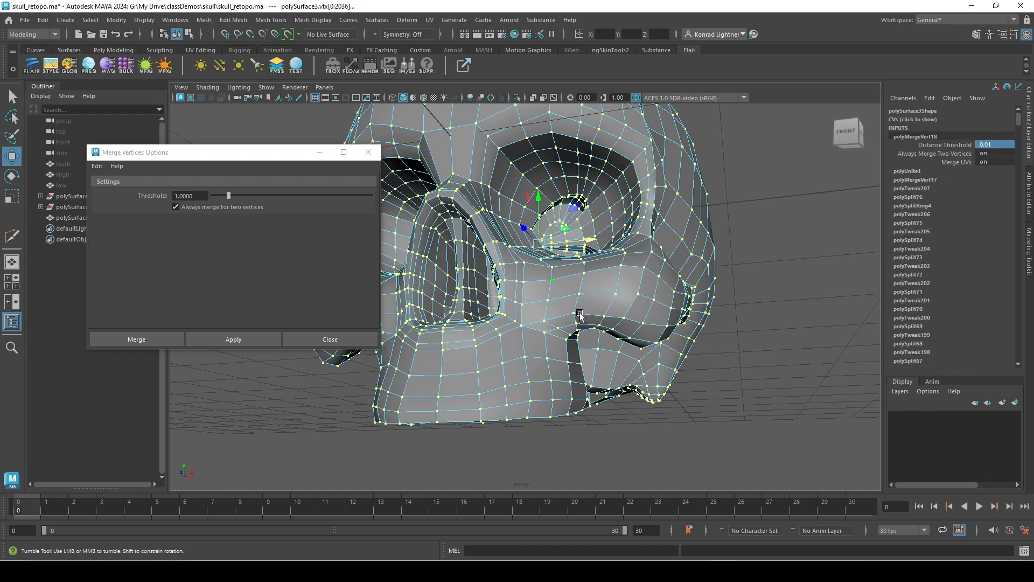
- Examine the merged center seam from the nose up over the forehead and the top of the skull
{"action": "left_click_drag", "start_coordinate": [580, 315], "coordinate": [600, 331], "text": "alt"}
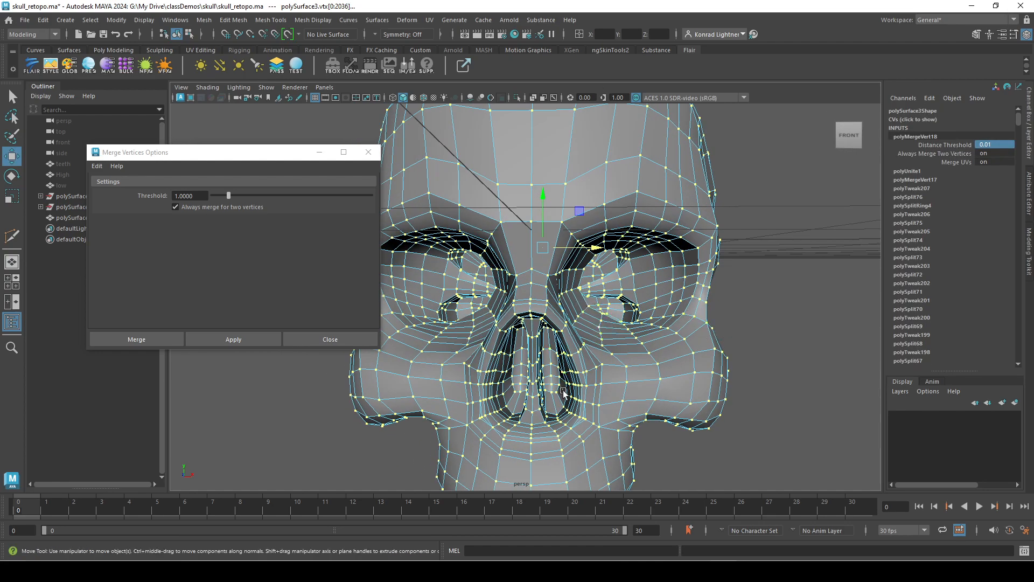
{"action": "left_click_drag", "start_coordinate": [563, 392], "coordinate": [606, 309], "text": "alt"}
{"action": "right_click_drag", "start_coordinate": [572, 216], "coordinate": [619, 278], "text": "alt"}
{"action": "left_click_drag", "start_coordinate": [618, 277], "coordinate": [583, 353], "text": "alt"}
{"action": "right_click_drag", "start_coordinate": [583, 353], "coordinate": [544, 316], "text": "alt"}
{"action": "left_click_drag", "start_coordinate": [544, 316], "coordinate": [542, 363], "text": "alt"}
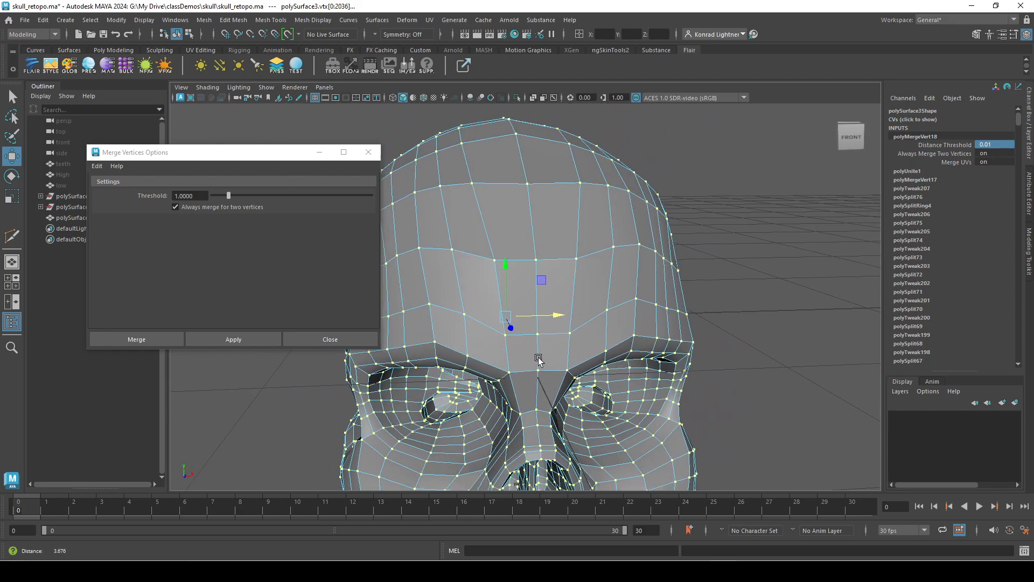
{"action": "middle_click_drag", "start_coordinate": [542, 363], "coordinate": [508, 203], "text": "alt"}
{"action": "left_click_drag", "start_coordinate": [592, 222], "coordinate": [507, 212], "text": "alt"}
- Return to object mode, select the whole skull mesh and close the vertex merge options
{"action": "right_click_drag", "start_coordinate": [499, 170], "coordinate": [544, 151]}
{"action": "left_click", "coordinate": [732, 242]}
{"action": "left_click", "coordinate": [577, 271]}
{"action": "left_click", "coordinate": [369, 153]}
{"action": "middle_click_drag", "start_coordinate": [648, 311], "coordinate": [662, 337], "text": "alt"}
{"action": "right_click_drag", "start_coordinate": [663, 337], "coordinate": [613, 317], "text": "alt"}
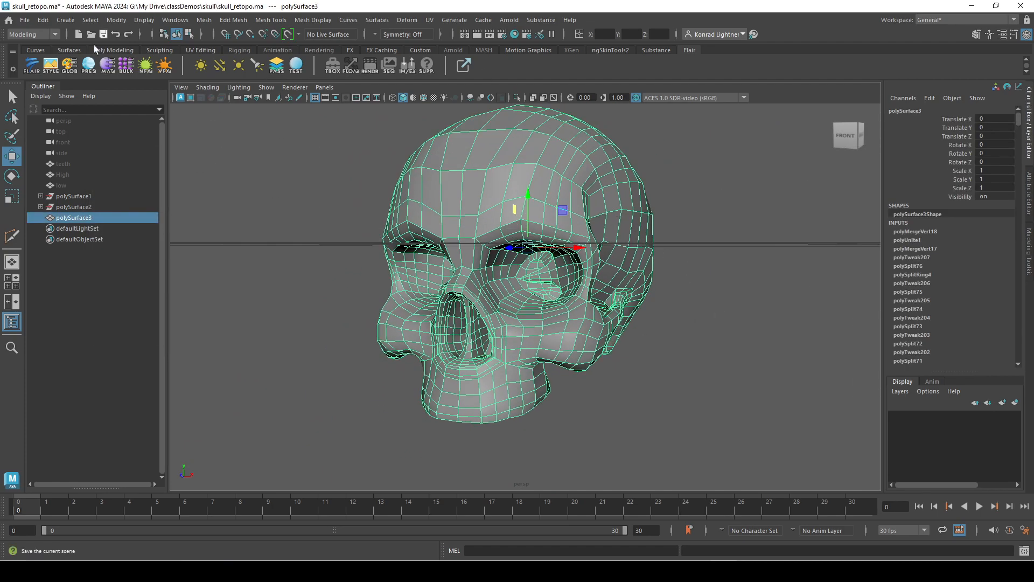
- Delete the construction history of the combined skull mesh and keep the skull selected
{"action": "left_click", "coordinate": [43, 20]}
{"action": "mouse_move", "coordinate": [167, 161]}
{"action": "left_click", "coordinate": [219, 159]}
{"action": "left_click", "coordinate": [300, 187]}
{"action": "left_click", "coordinate": [561, 222]}
{"action": "mouse_move", "coordinate": [590, 187]}
{"action": "left_mouse_down", "text": "alt"}
{"action": "mouse_move", "coordinate": [504, 189]}
{"action": "mouse_move", "coordinate": [597, 211]}
{"action": "mouse_move", "coordinate": [574, 171]}
{"action": "mouse_move", "coordinate": [574, 181]}
{"action": "left_mouse_up", "text": "alt"}
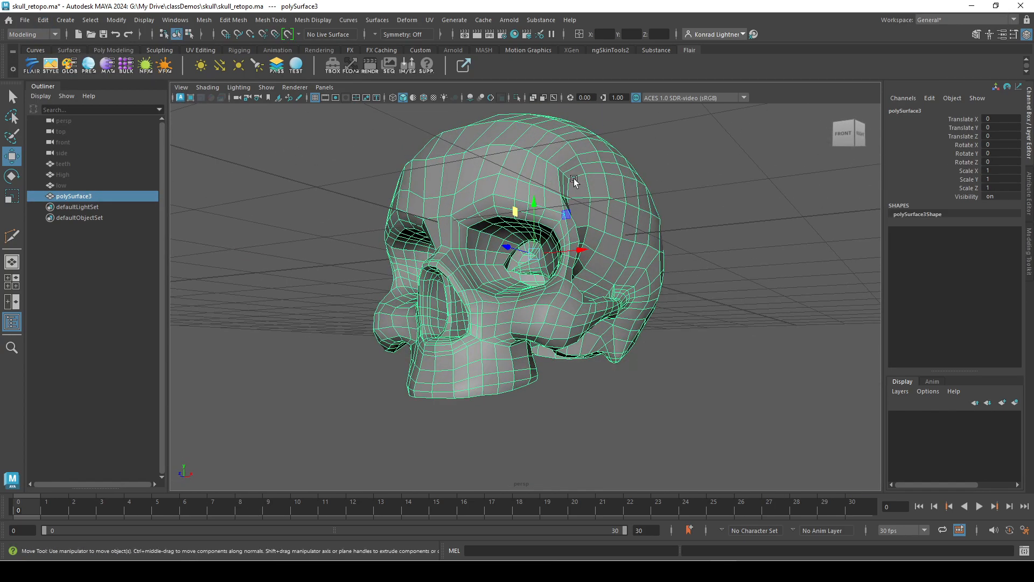